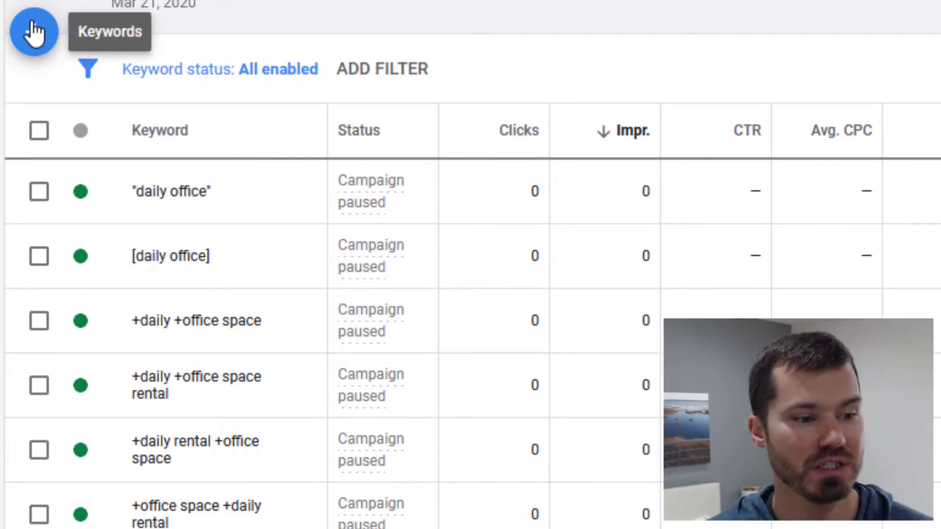
Enter 'daily office space' in the Add Keywords box with no match-type symbols
click(34, 33)
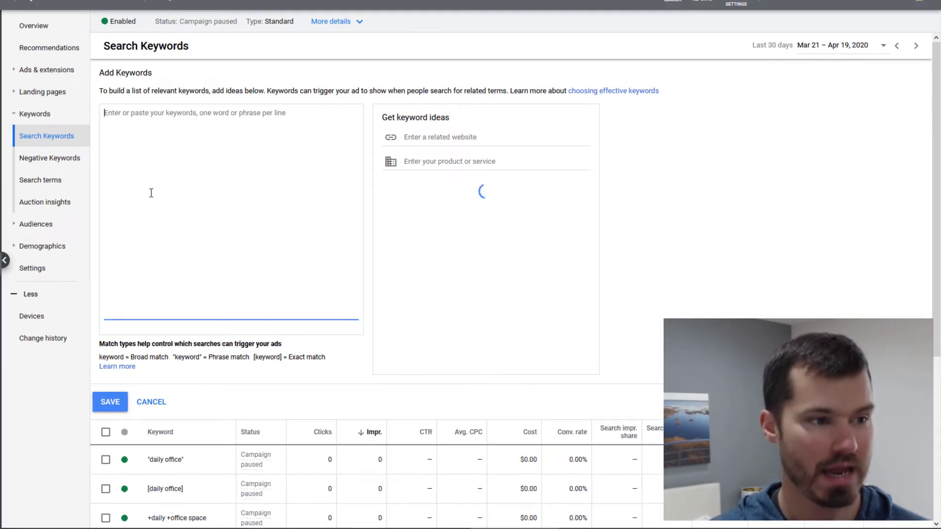
text(dail)
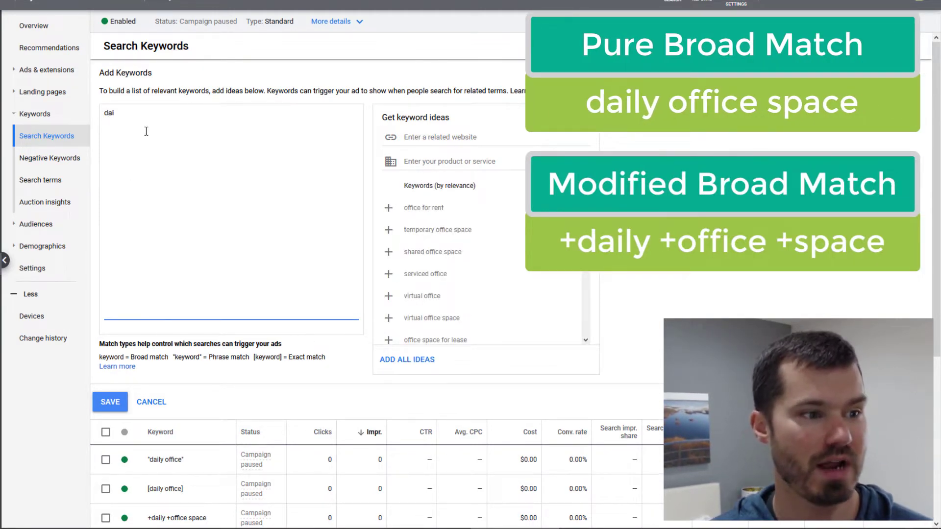
text(ly office)
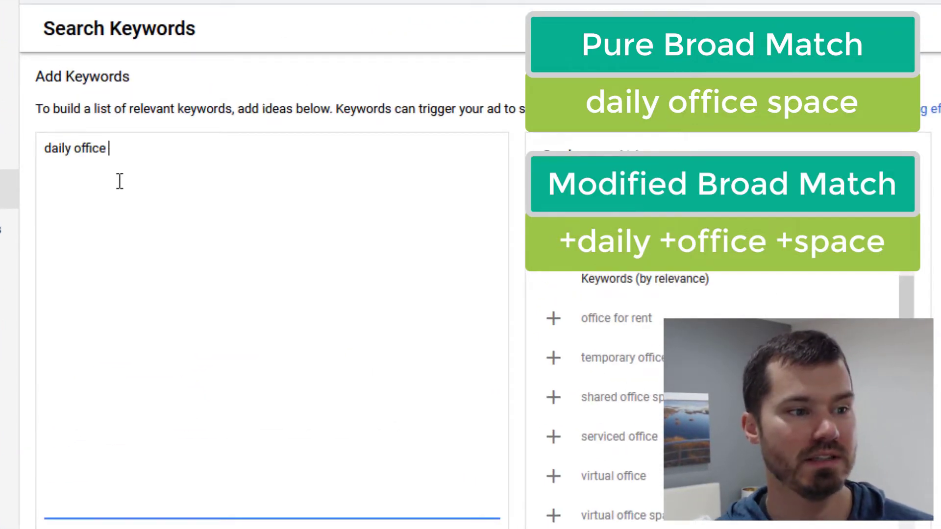
text( space)
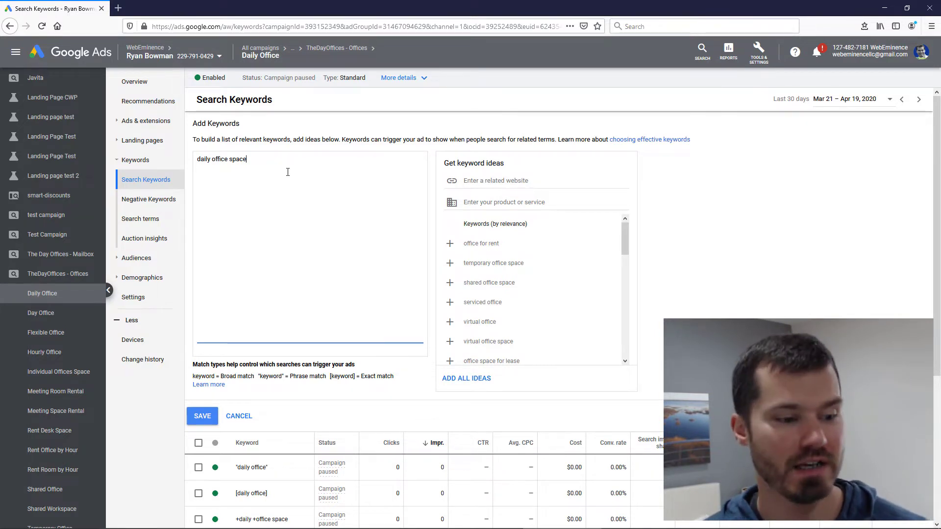
Scroll down and back up through the Daily Office keyword table
scroll(343, 221, down, 3)
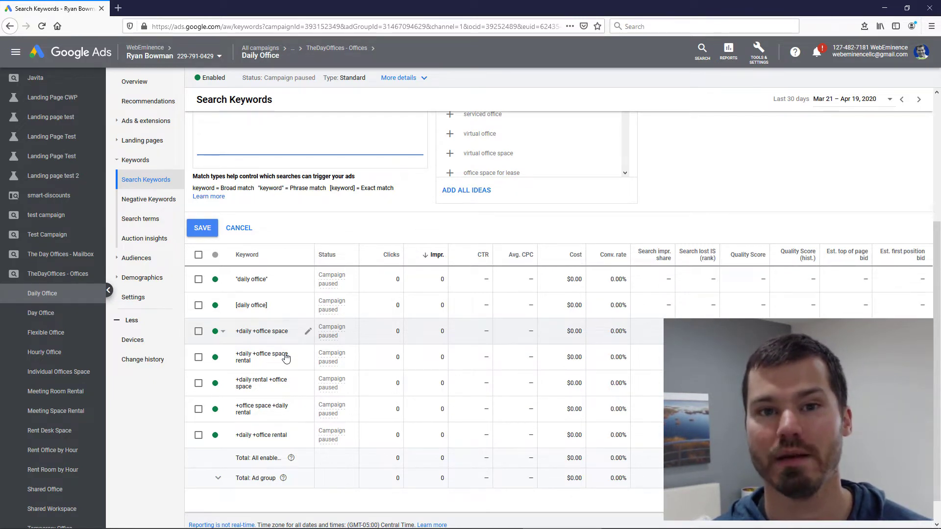
scroll(286, 358, up, 4)
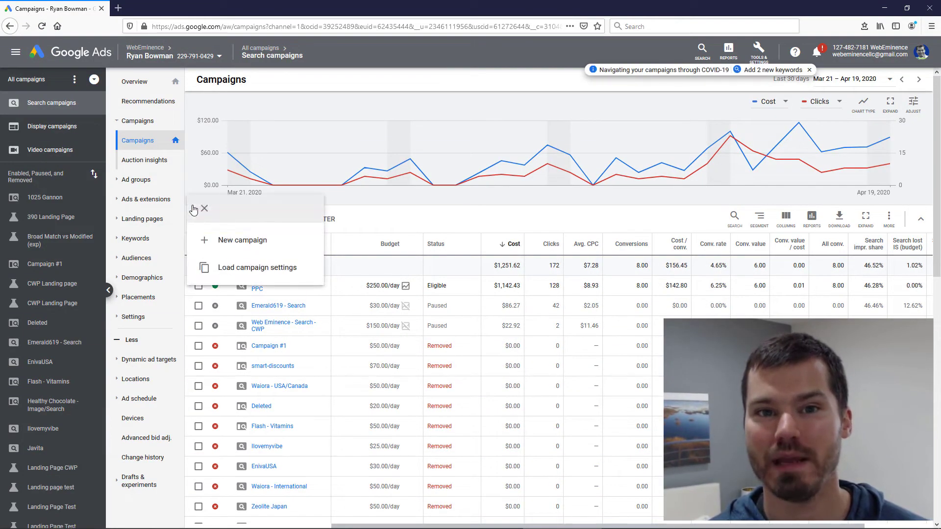
click(226, 240)
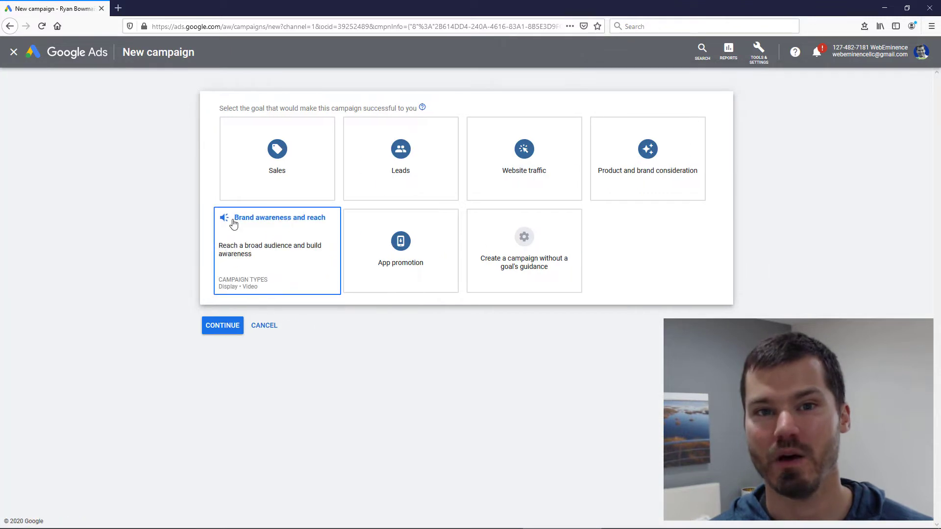
click(500, 267)
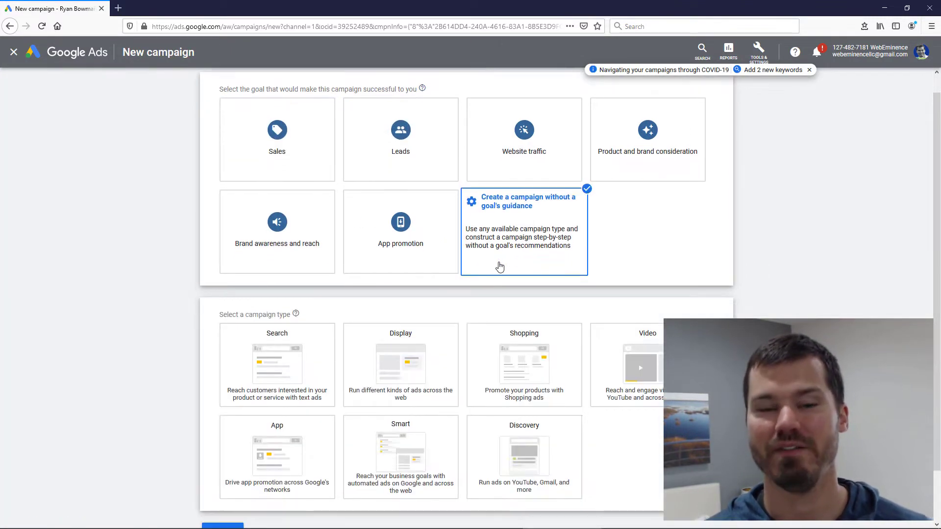
click(305, 336)
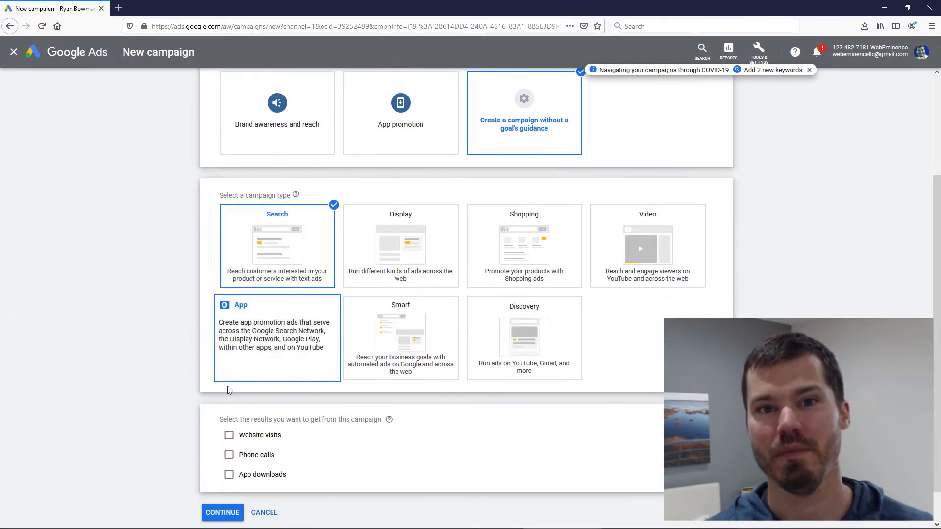
click(227, 437)
scroll(243, 483, down, 1)
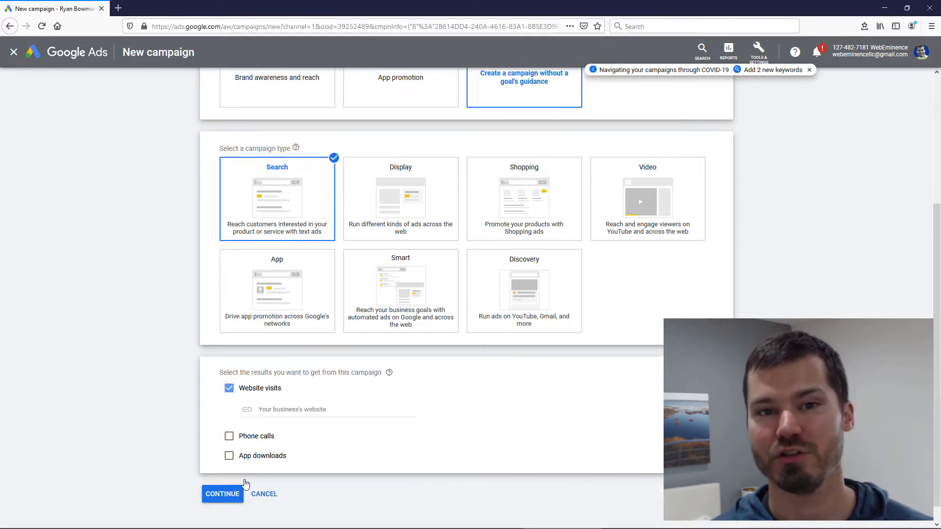
click(223, 495)
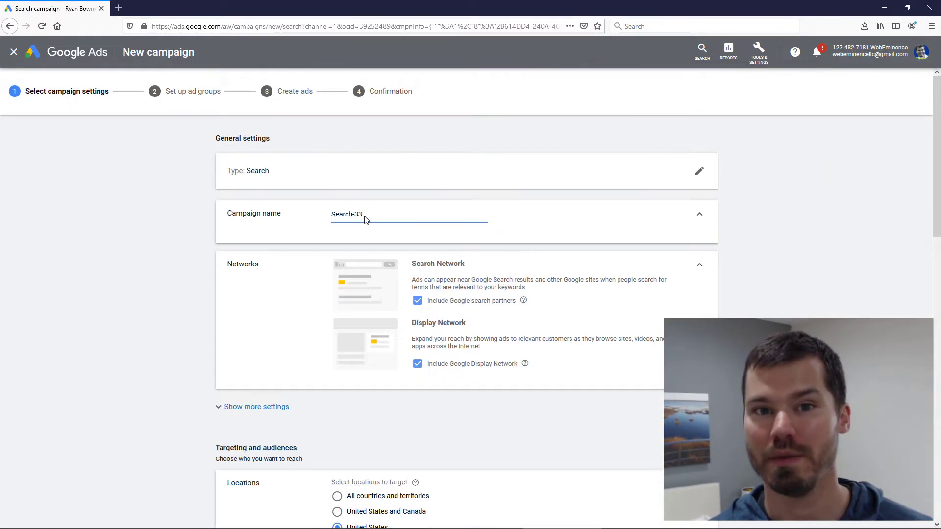
key(ctrl+a)
text(BETA - Daily O)
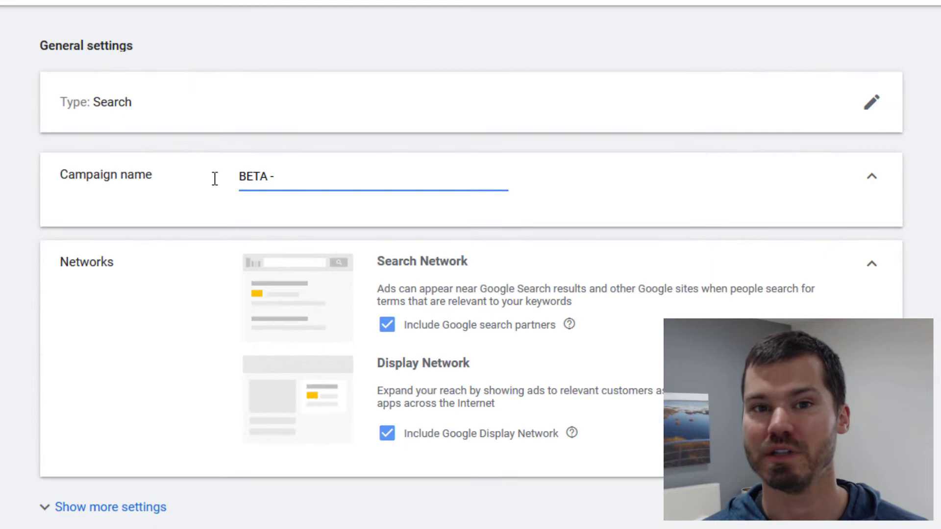
text(ffice Space)
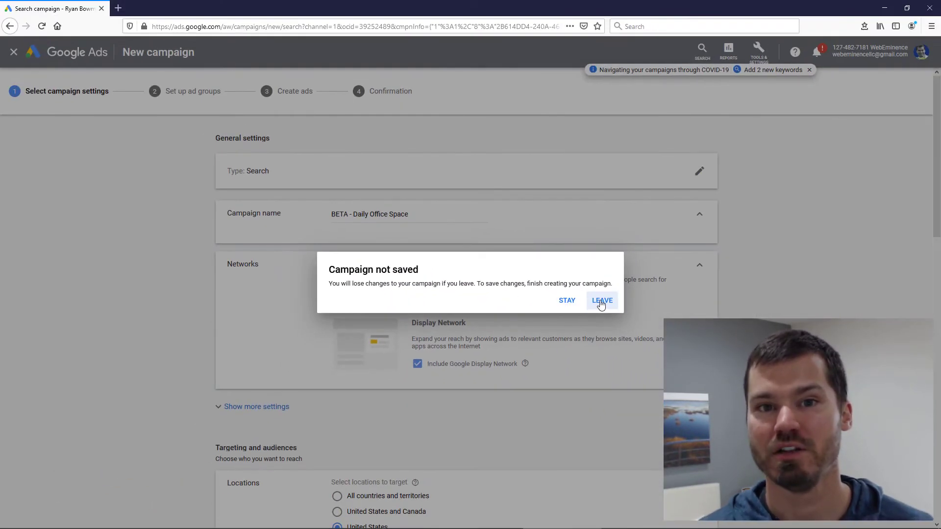
click(601, 304)
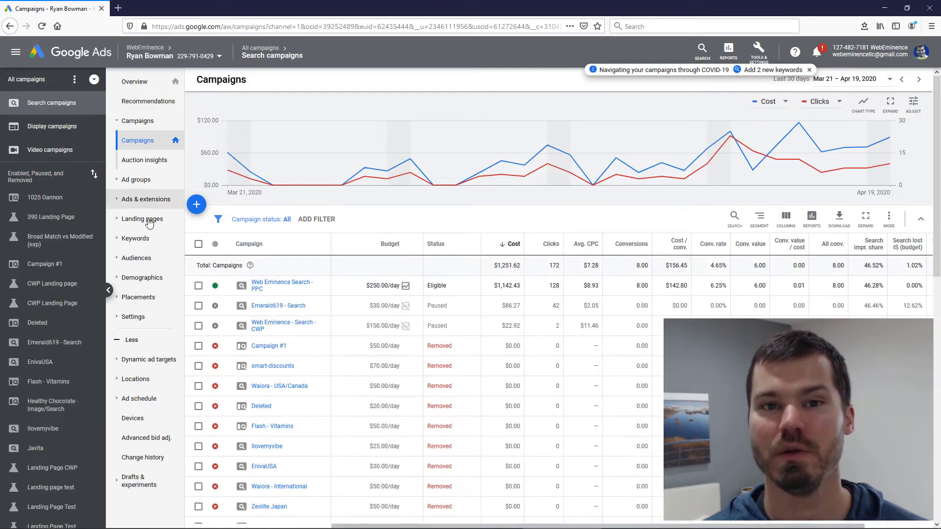
Open the TheDayOffices - Offices campaign and view its search terms (1,263 clicks, 3,312 impressions)
scroll(74, 279, down, 8)
click(73, 278)
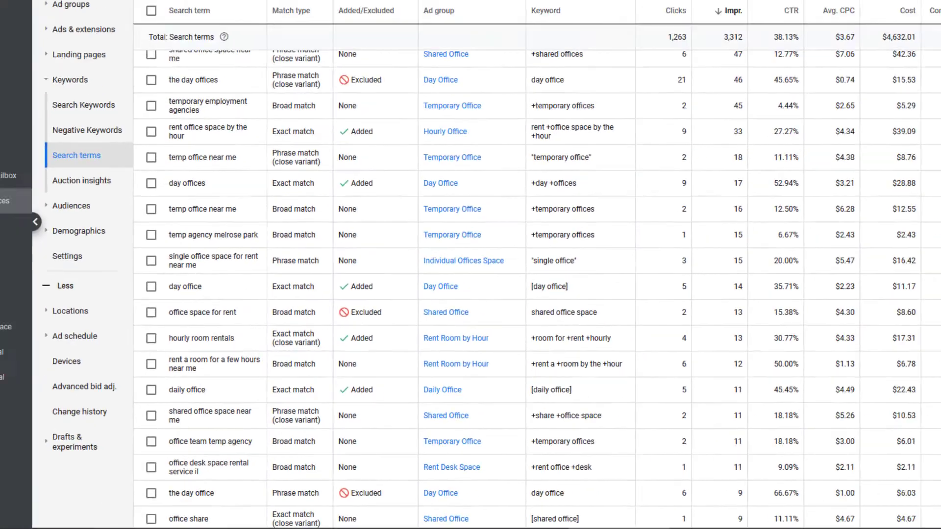
scroll(615, 290, down, 3)
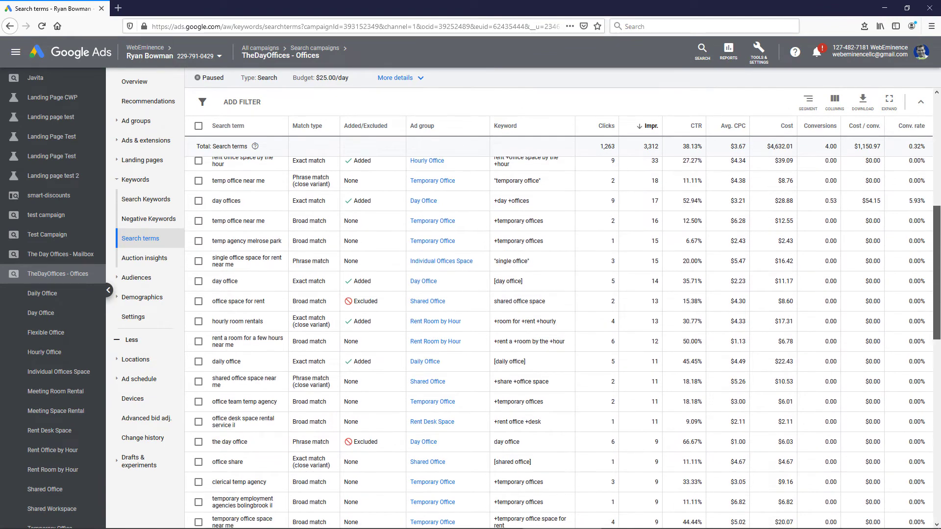
scroll(142, 323, up, 7)
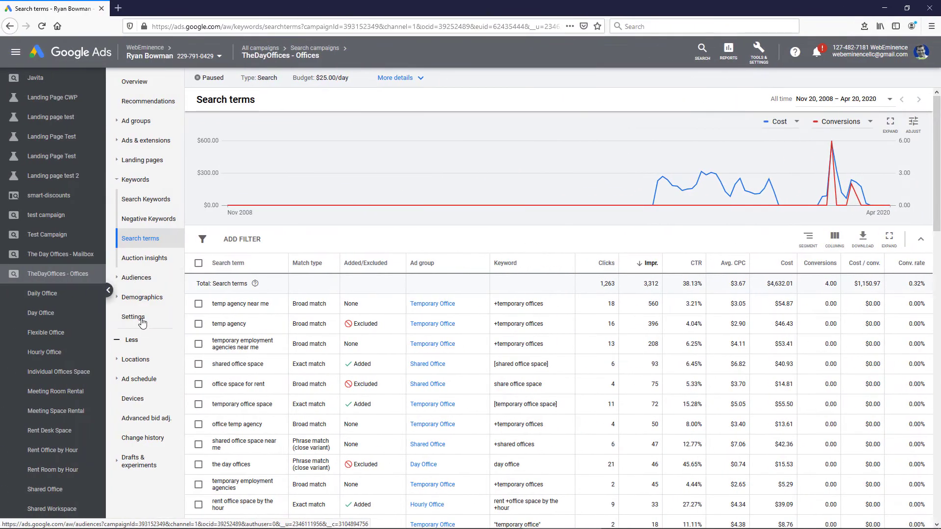
Start editing the campaign's budget in Settings, then cancel, keeping it at $25.00/day
click(142, 320)
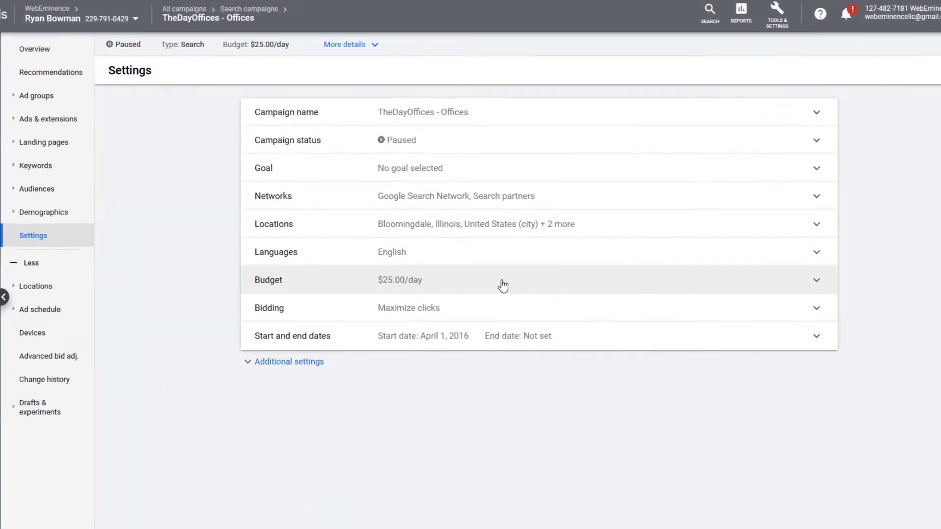
click(528, 277)
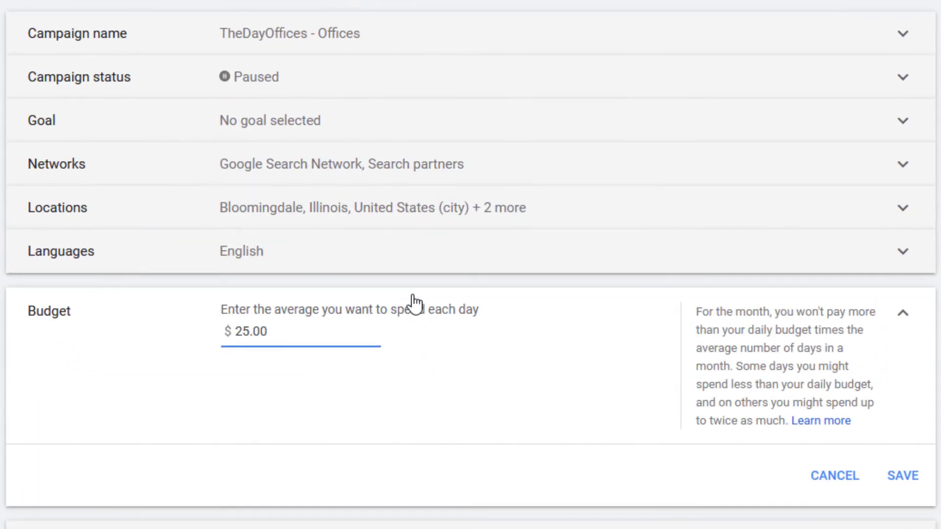
key(ctrl+a)
click(833, 473)
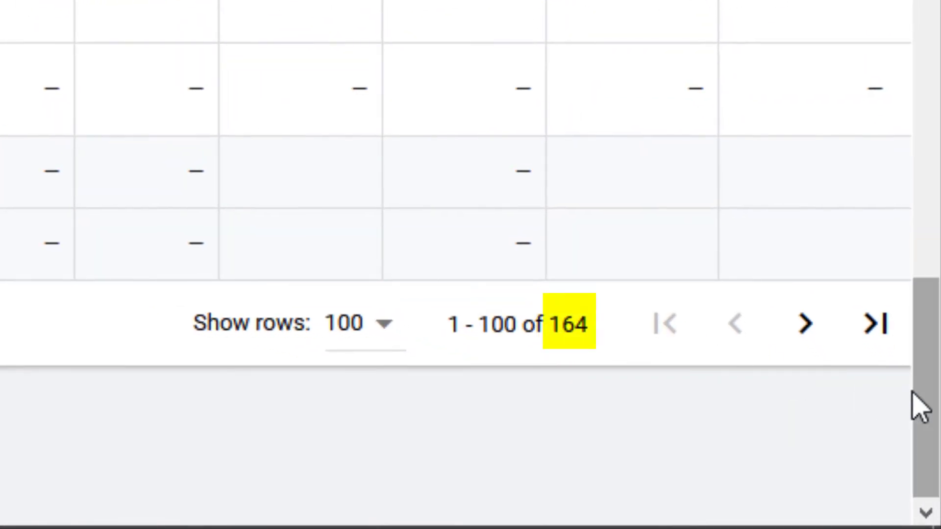
Scroll down through the campaign's results table
drag(918, 403, 918, 358)
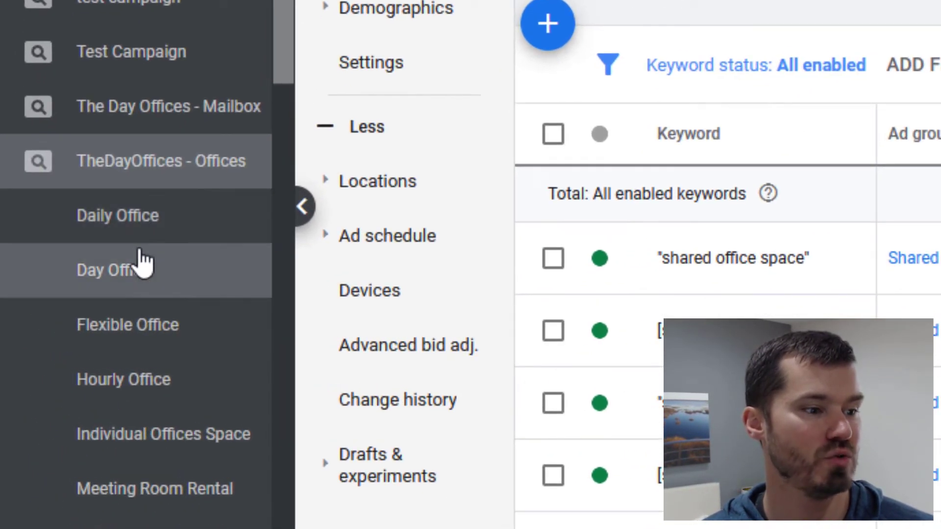
In the Daily Office ad group's Add Keywords box, enter 'daily office' and 'daily office chicago' on separate lines
click(139, 246)
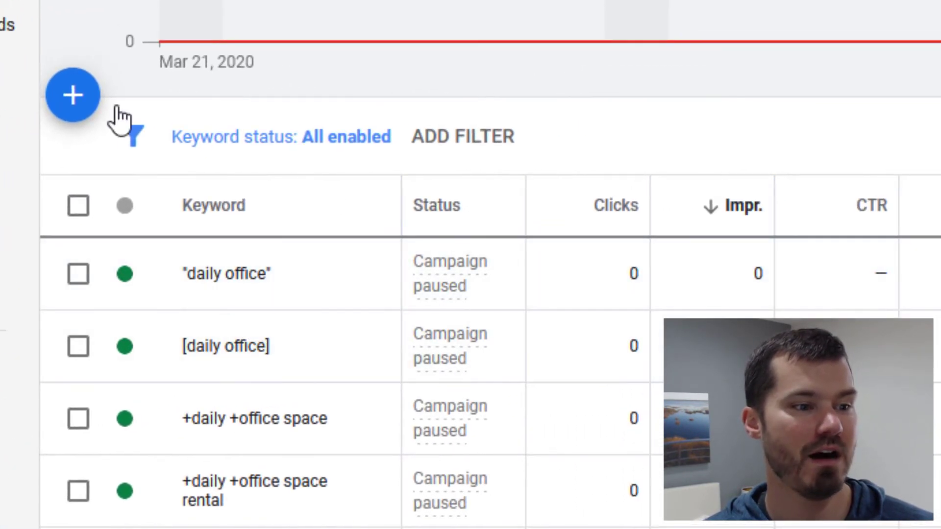
click(81, 96)
click(197, 210)
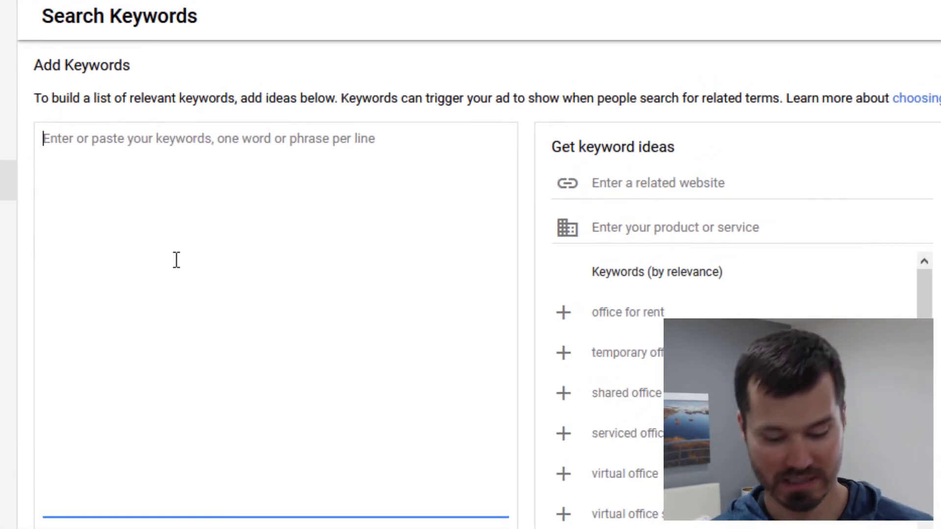
text(daily)
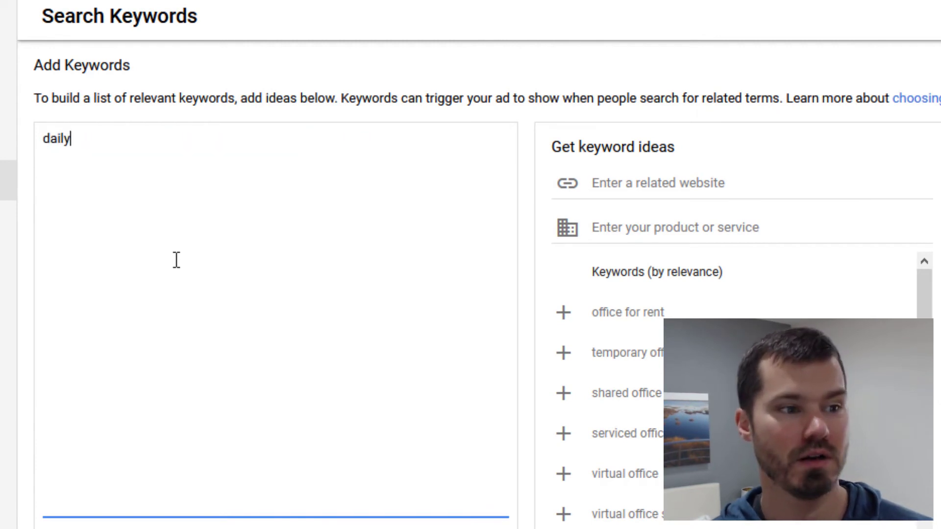
text( office)
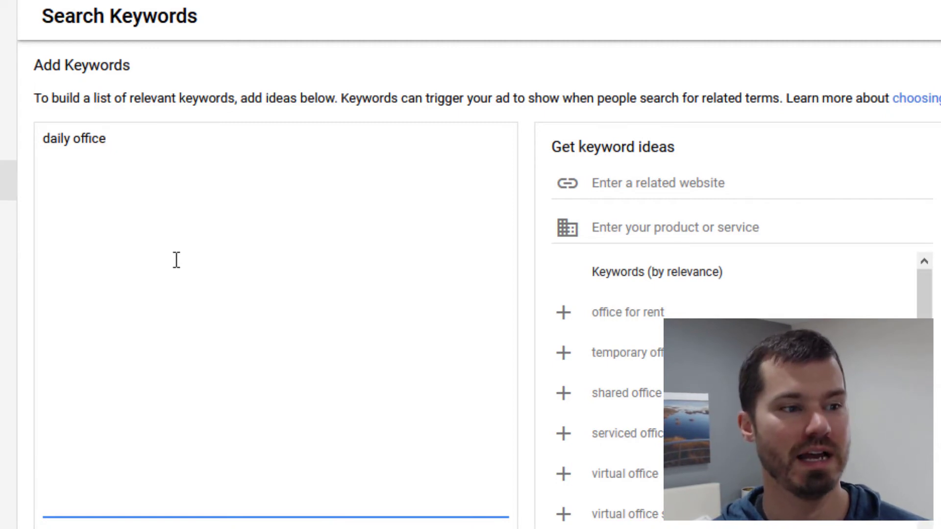
key(Return)
text(dail)
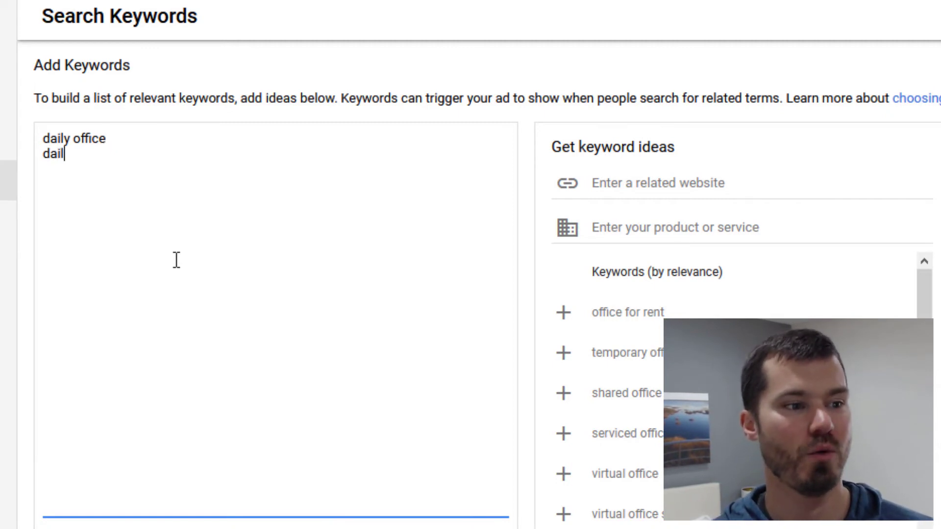
text(y hourly)
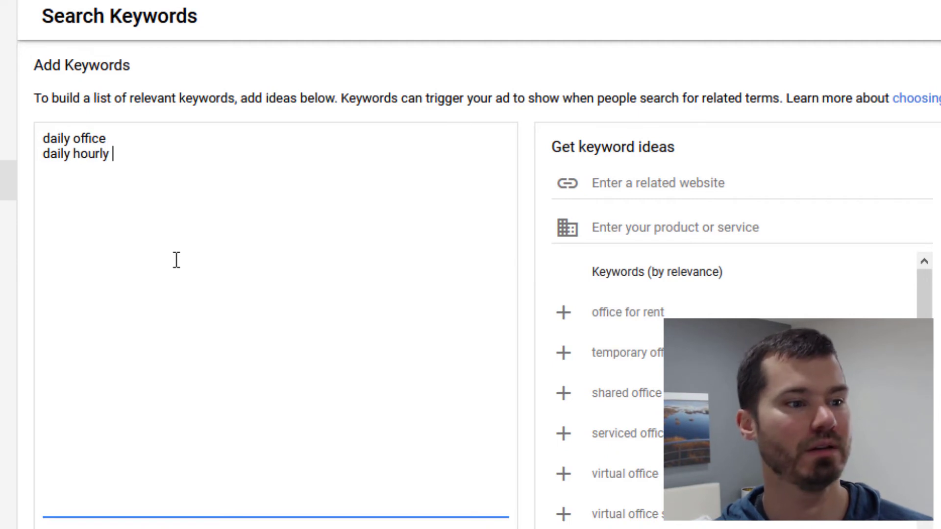
key(BackSpace)
key(BackSpace)
key(BackSpace)
key(BackSpace)
key(BackSpace)
key(BackSpace)
key(BackSpace)
key(BackSpace)
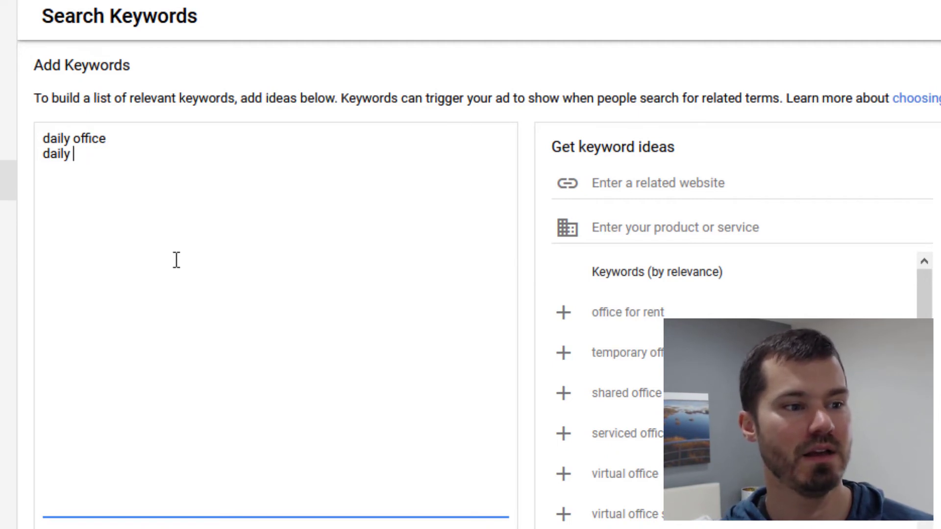
text(office chicago)
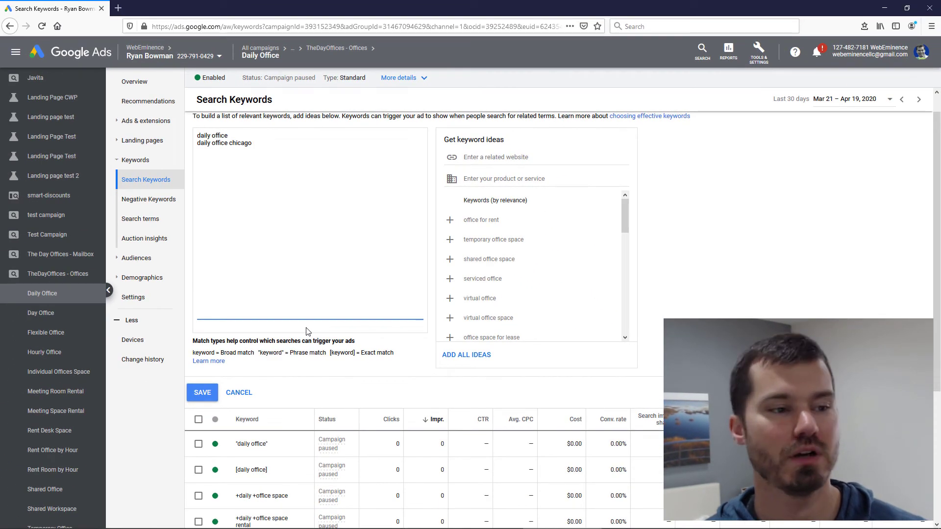
Scroll back to the Add Keywords box and select both keyword lines
scroll(307, 332, down, 3)
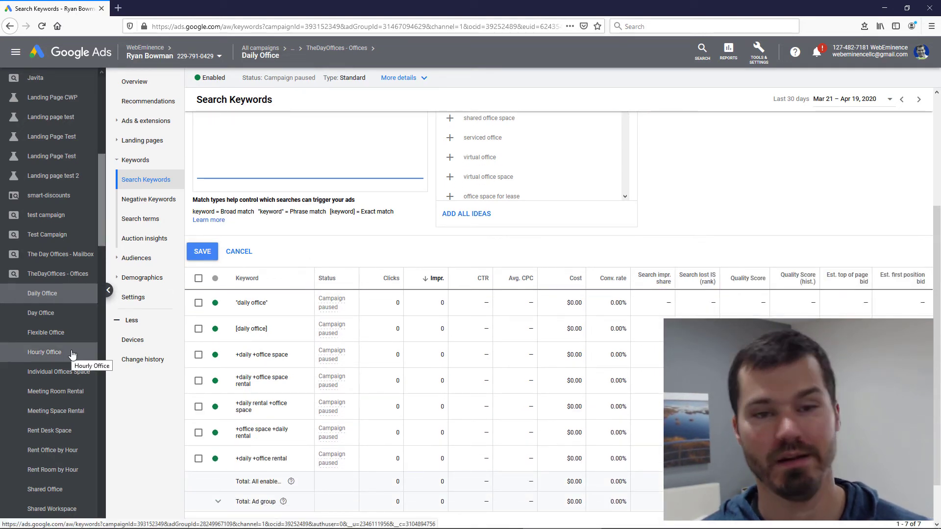
scroll(72, 354, up, 5)
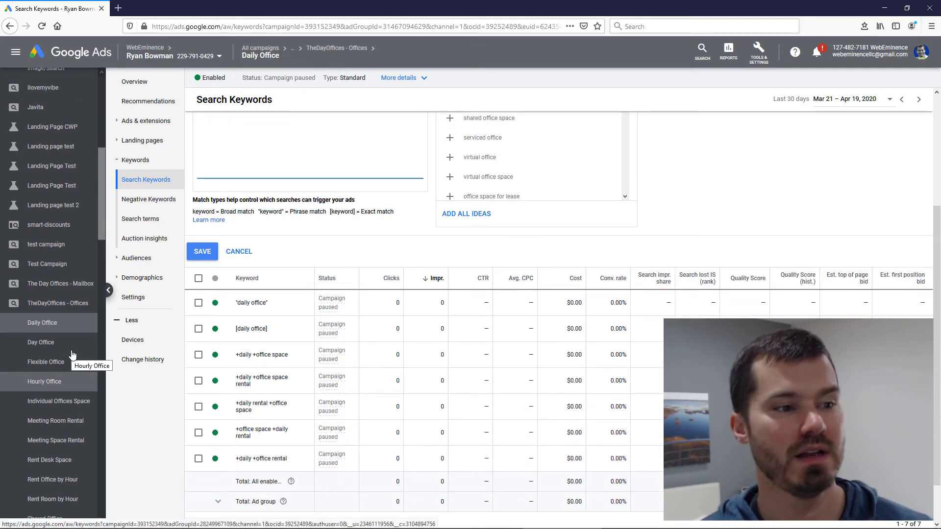
scroll(264, 290, up, 3)
scroll(264, 290, up, 1)
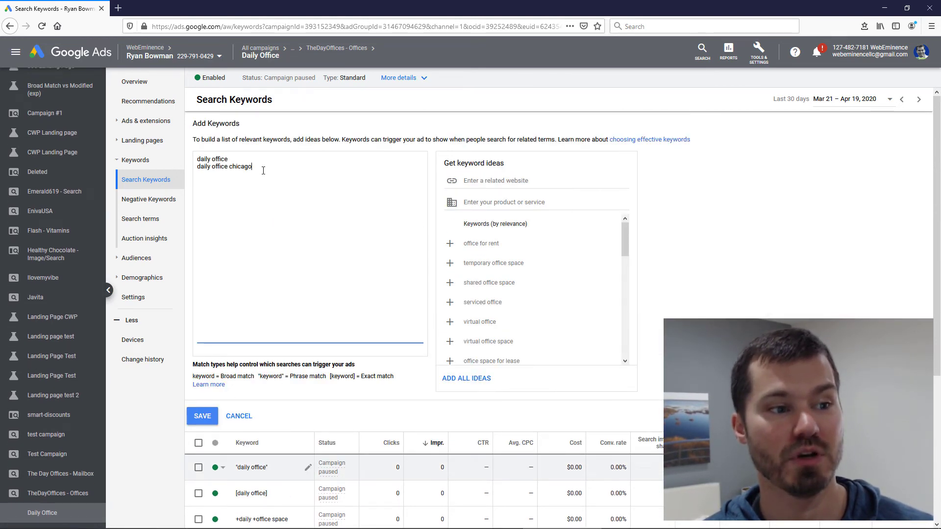
drag(263, 169, 182, 156)
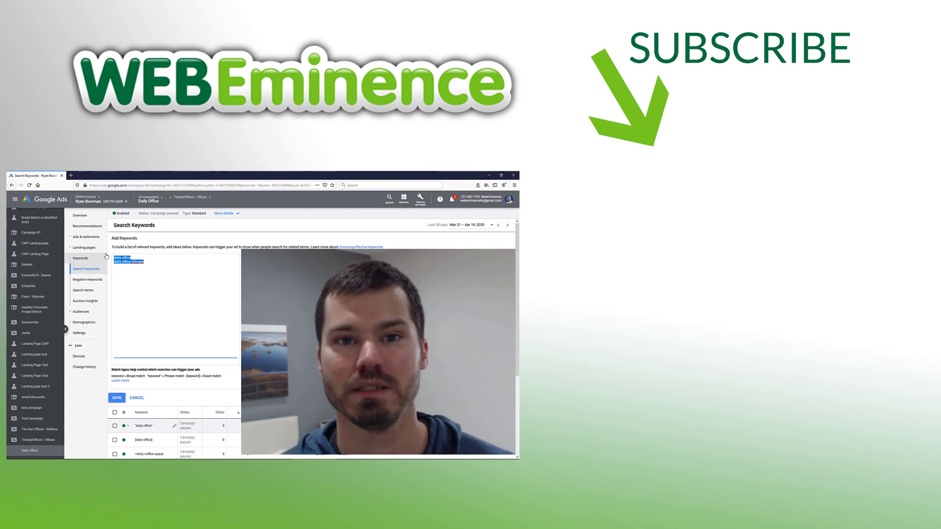
Cancel the Add Keywords form without saving the two keywords
click(137, 398)
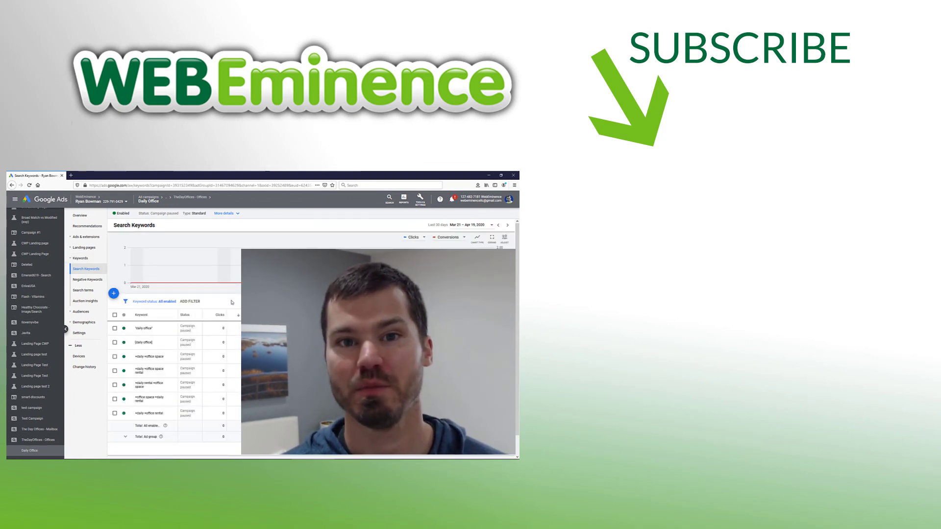